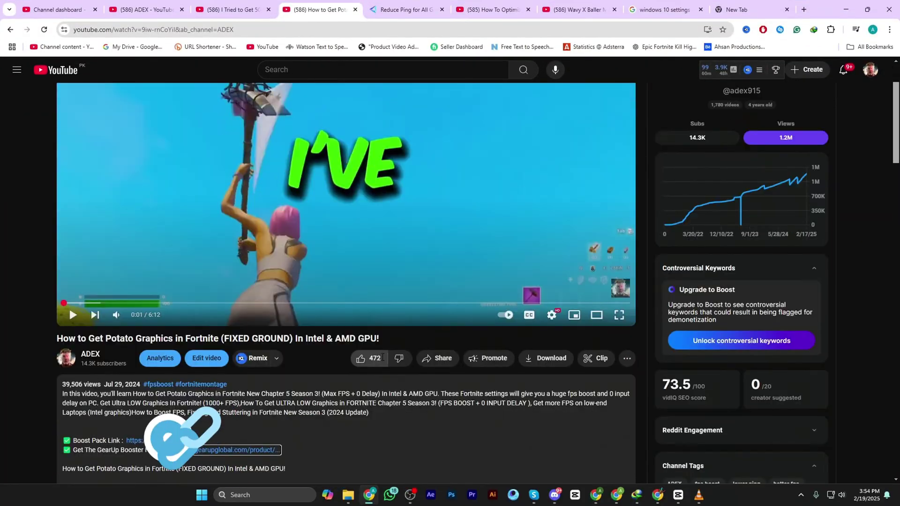
scroll(382, 380, down, 5)
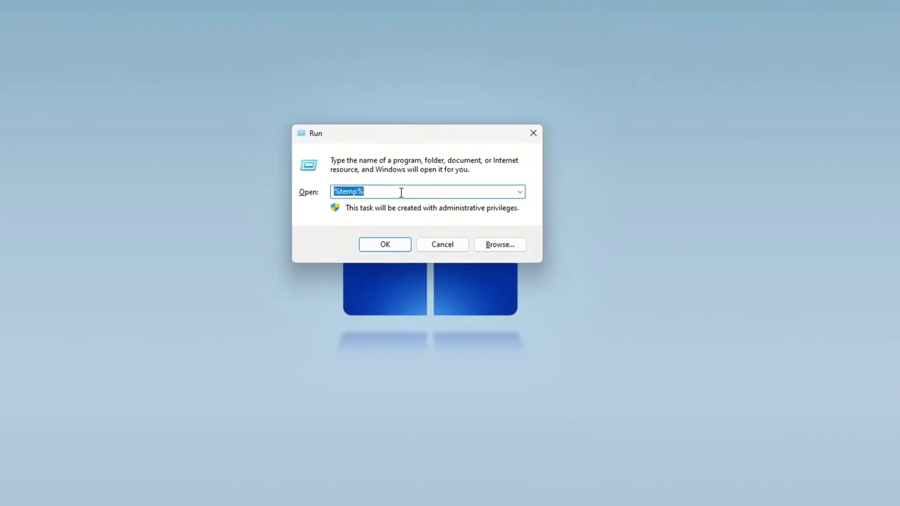
Recycle everything in the user Temp folder, skipping in-use items.
click(381, 248)
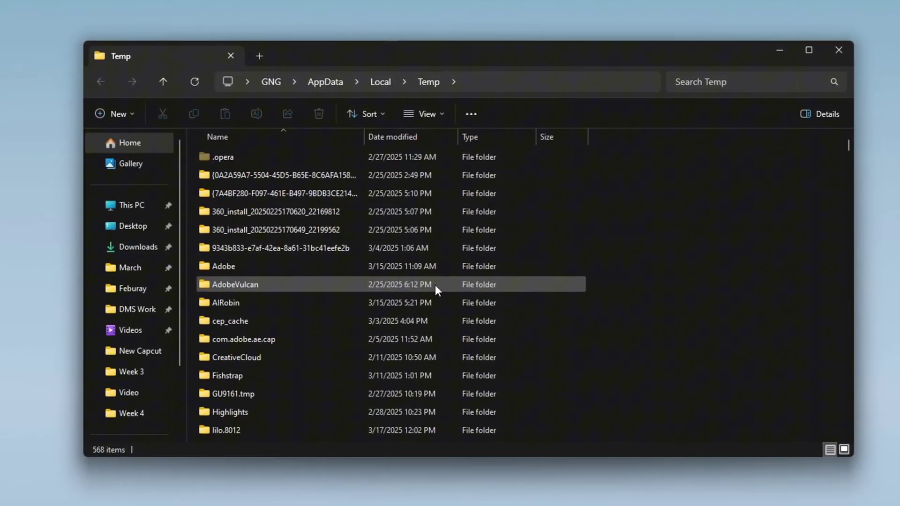
click(436, 284)
key(ctrl+a)
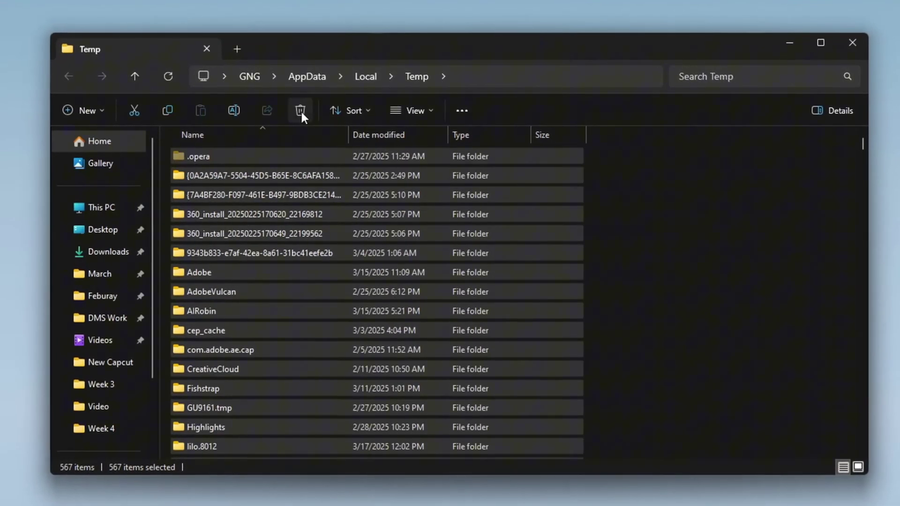
click(305, 111)
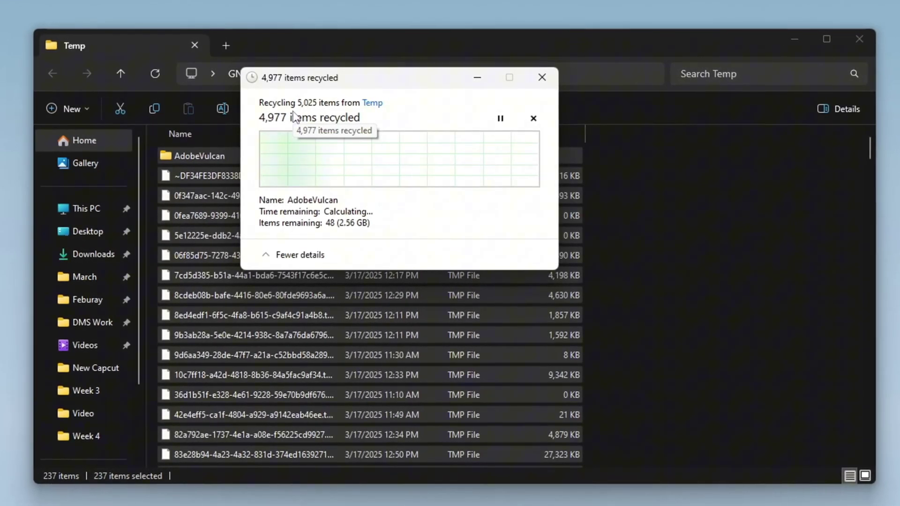
Empty the Windows Temp folder via Run 'temp'.
key(super+r)
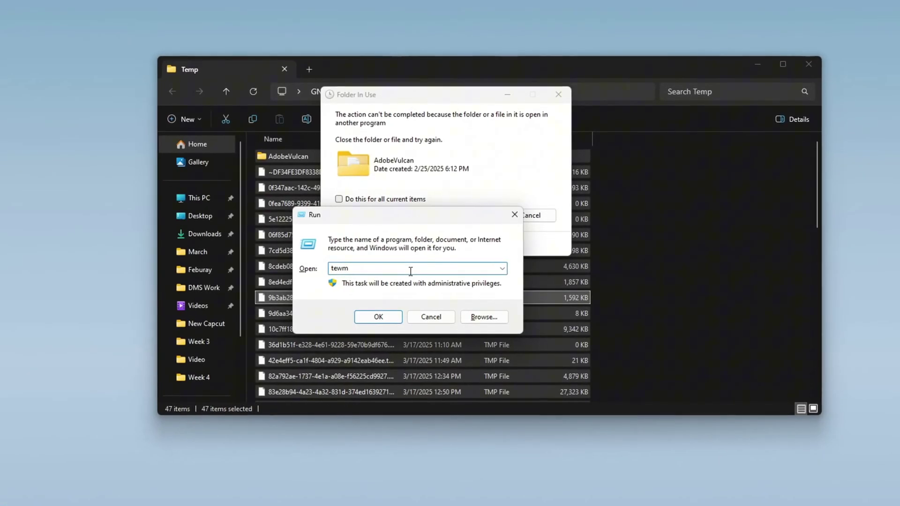
text(temp)
key(Return)
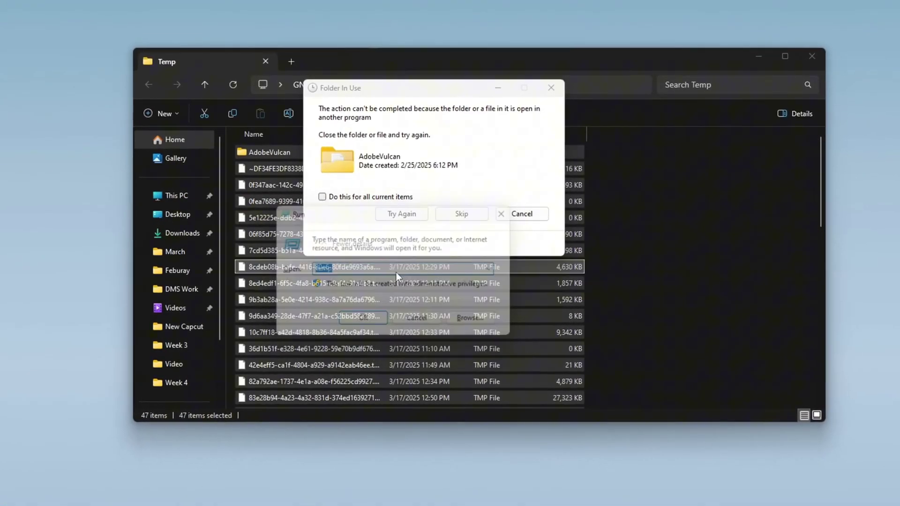
key(ctrl+a)
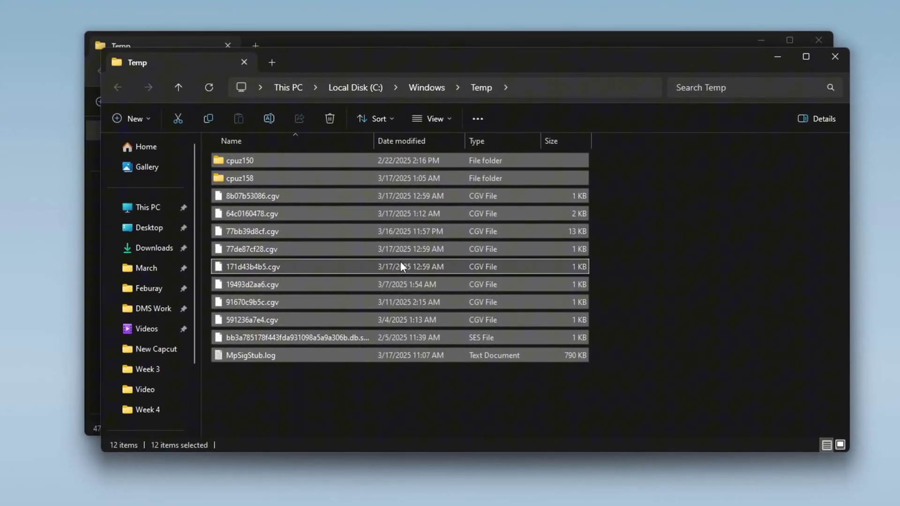
key(Delete)
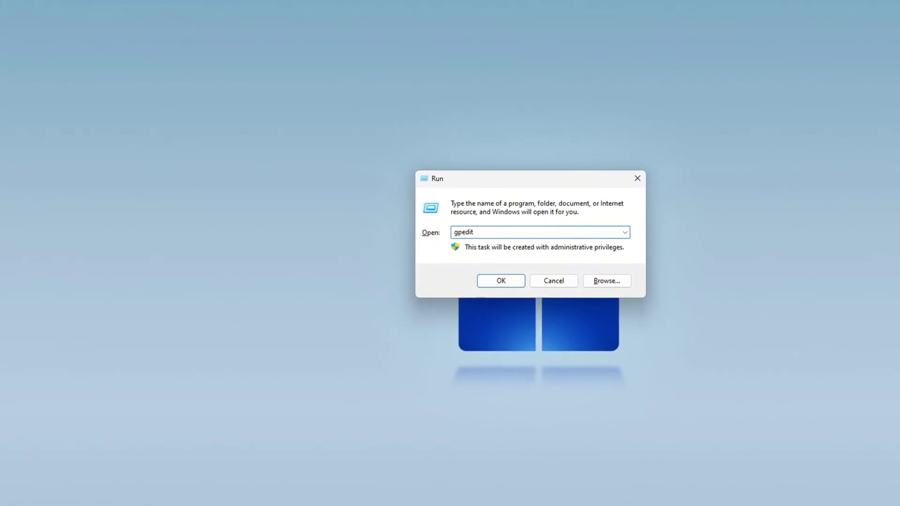
Enable Turn off Power Throttling under System > Power Management and close the editor.
key(Return)
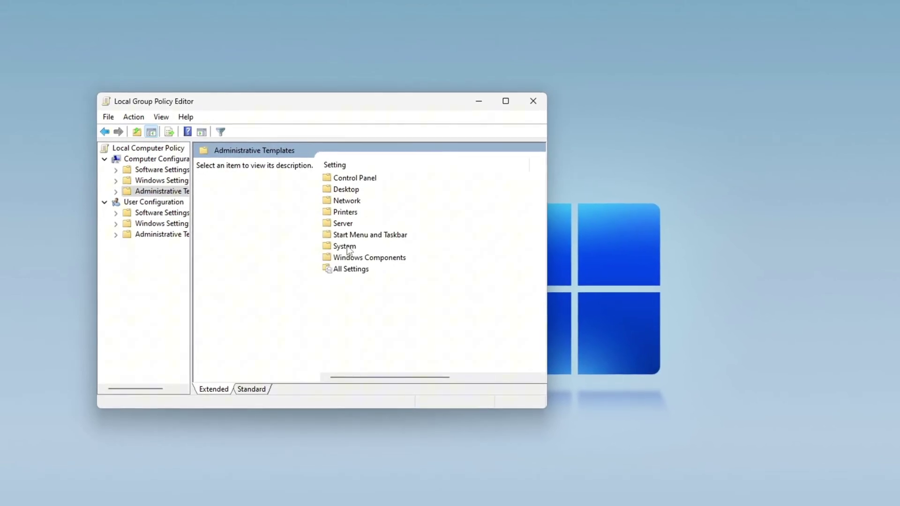
double_click(349, 250)
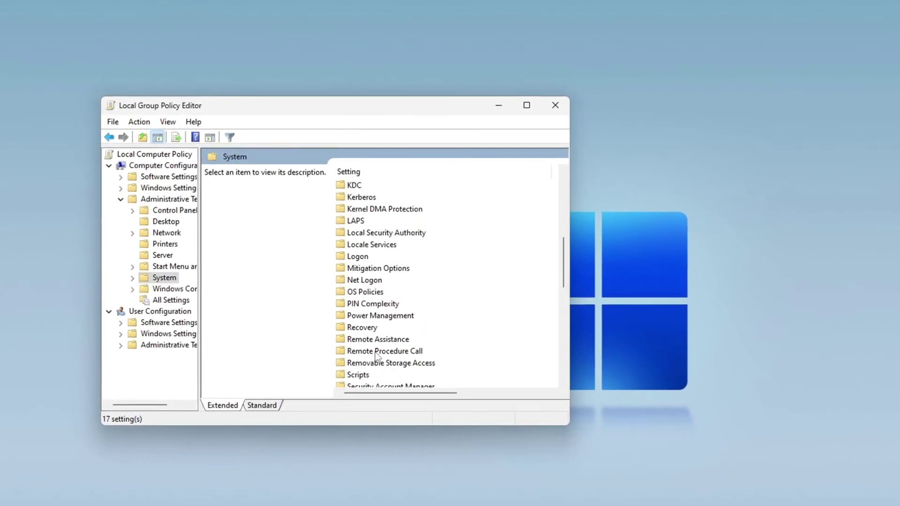
double_click(378, 319)
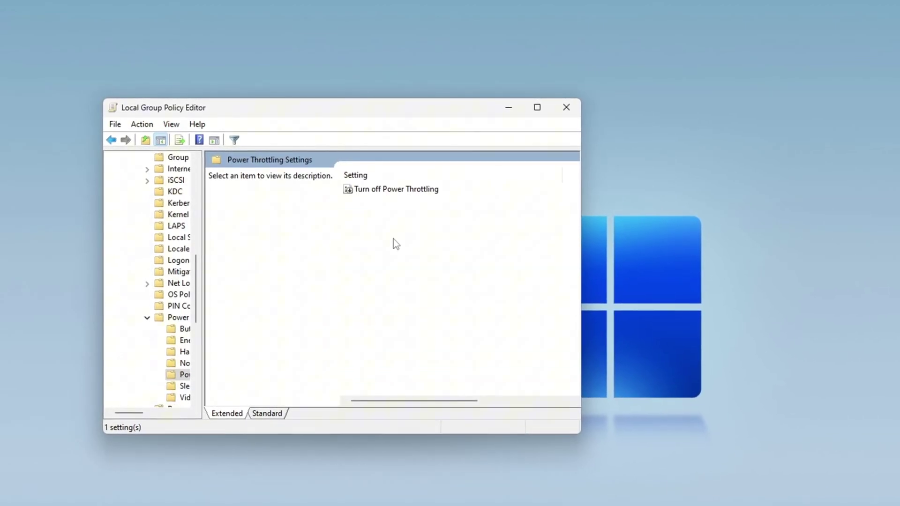
double_click(399, 194)
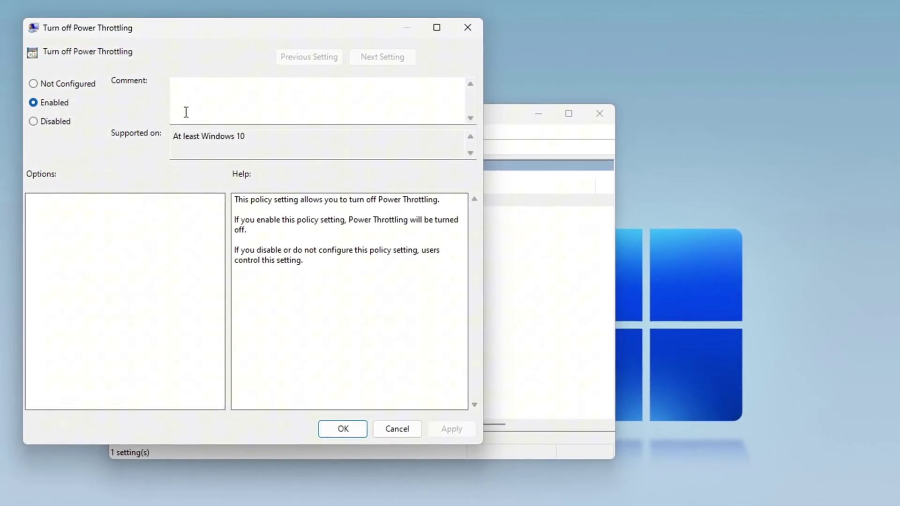
click(355, 434)
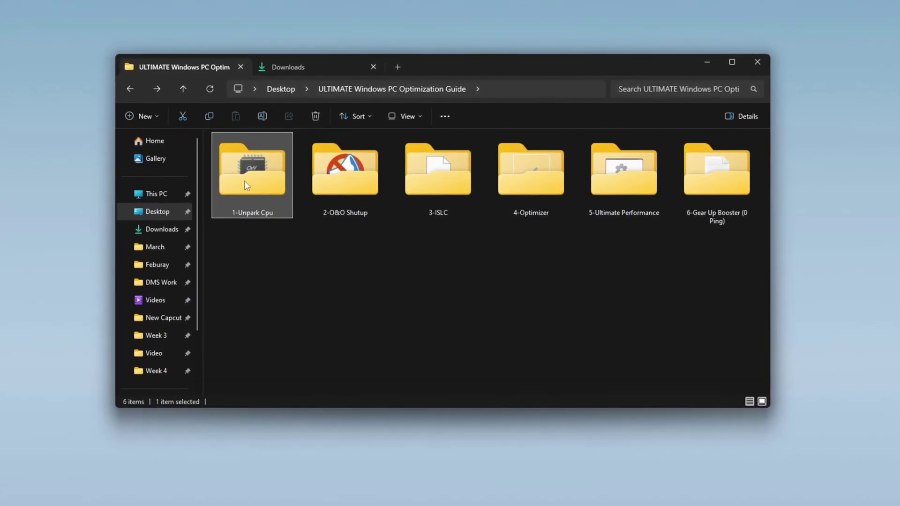
Bring up the context menu for UnparkCpu.exe in the 1-Unpark Cpu folder.
double_click(244, 181)
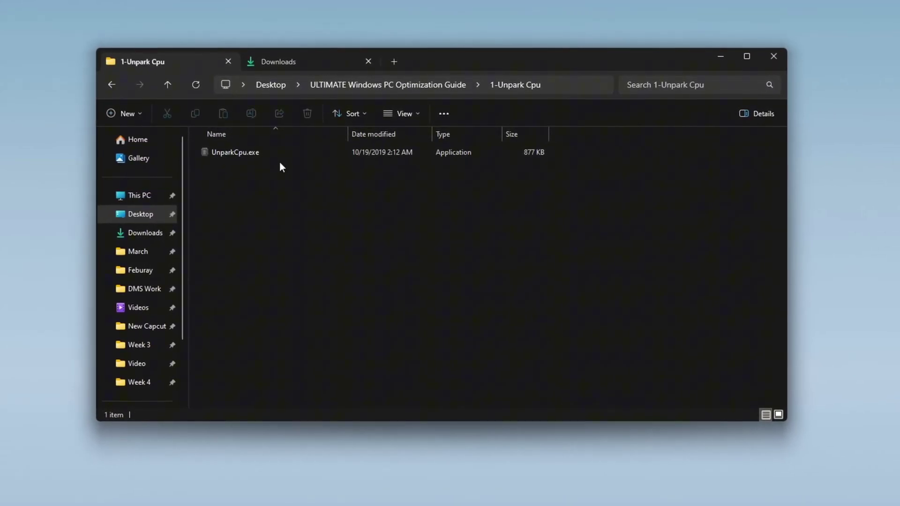
click(270, 154)
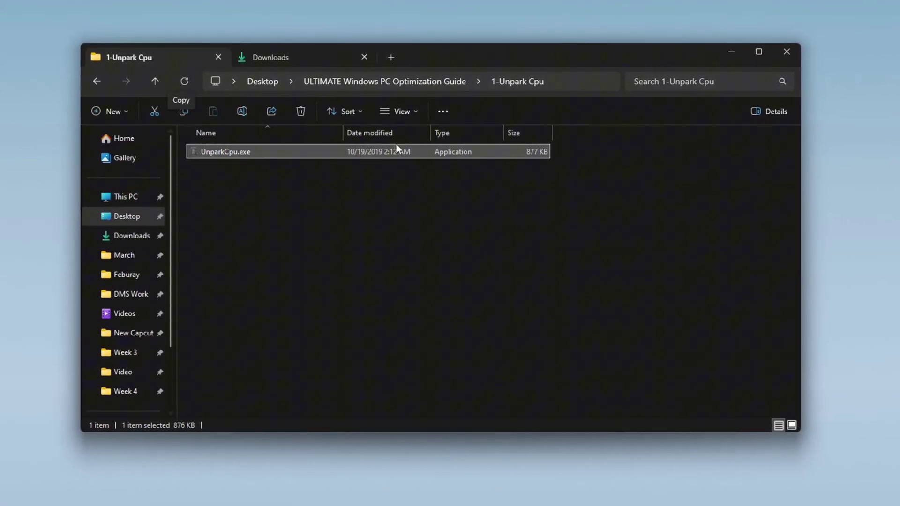
right_click(277, 153)
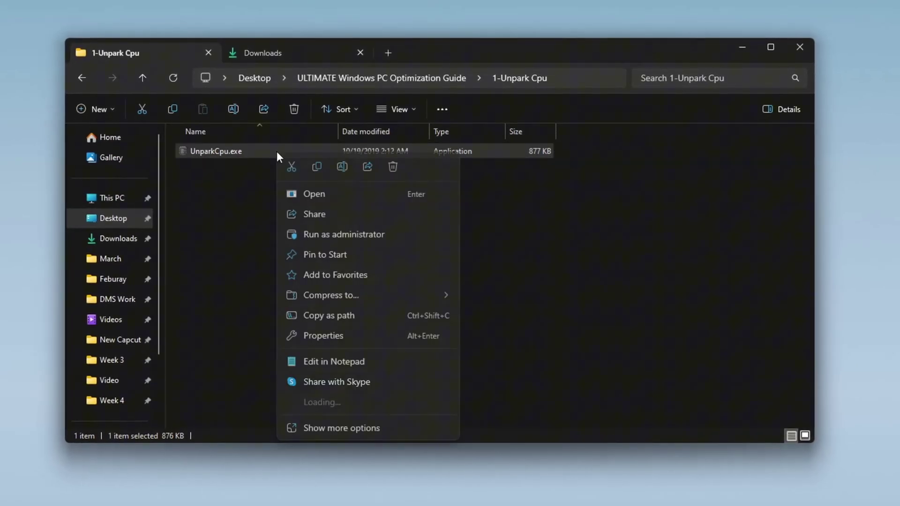
Run CPU Unpark as administrator and apply unparking of all 16 cores at 100%.
click(336, 235)
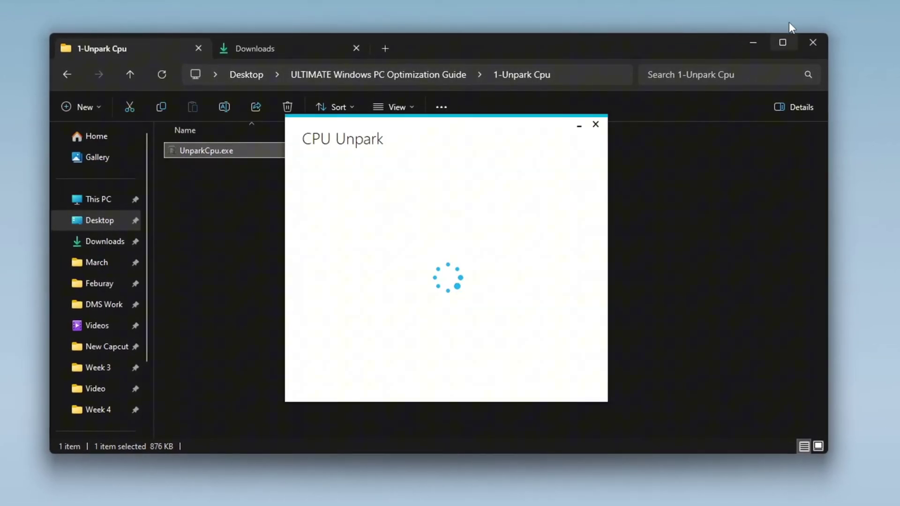
click(750, 42)
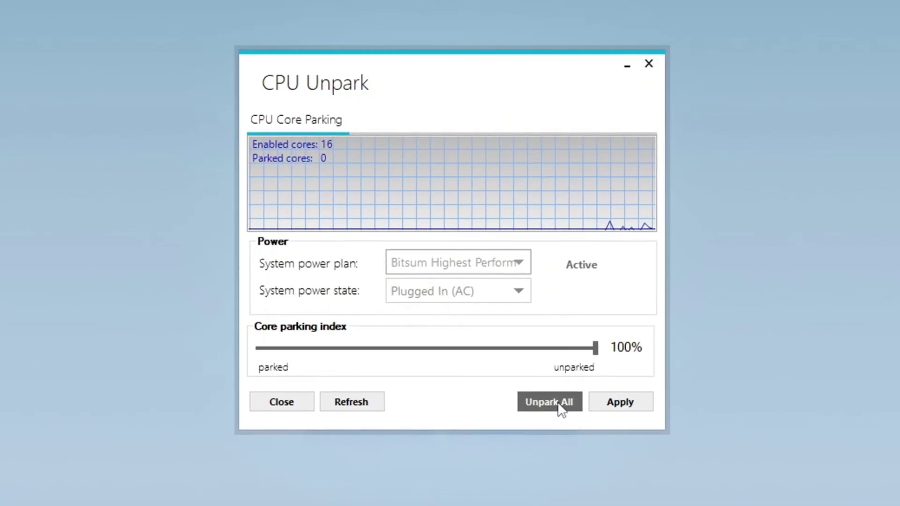
click(559, 405)
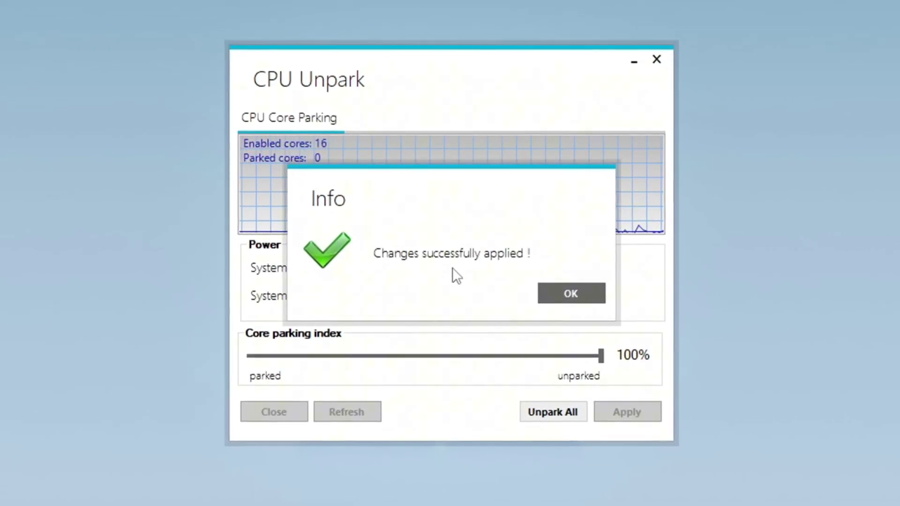
click(571, 294)
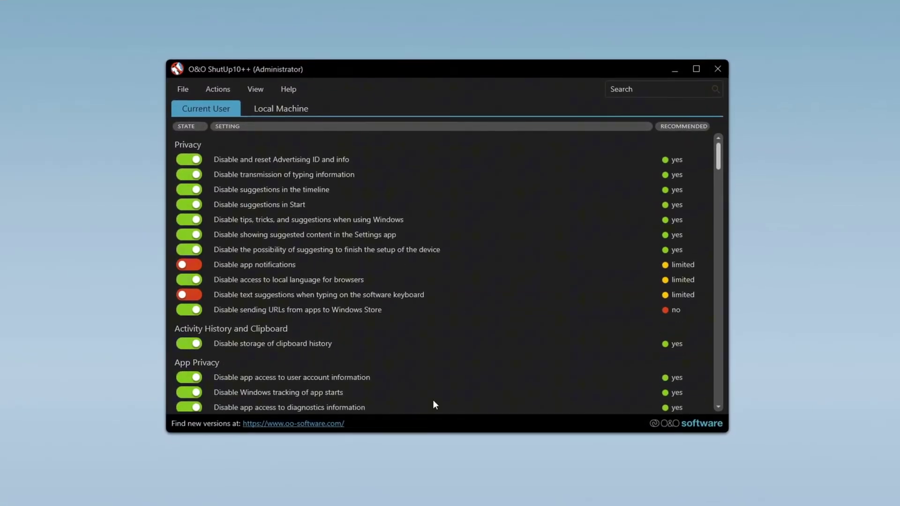
Apply only the recommended ShutUp10++ settings, declining the restore point.
click(211, 88)
click(274, 104)
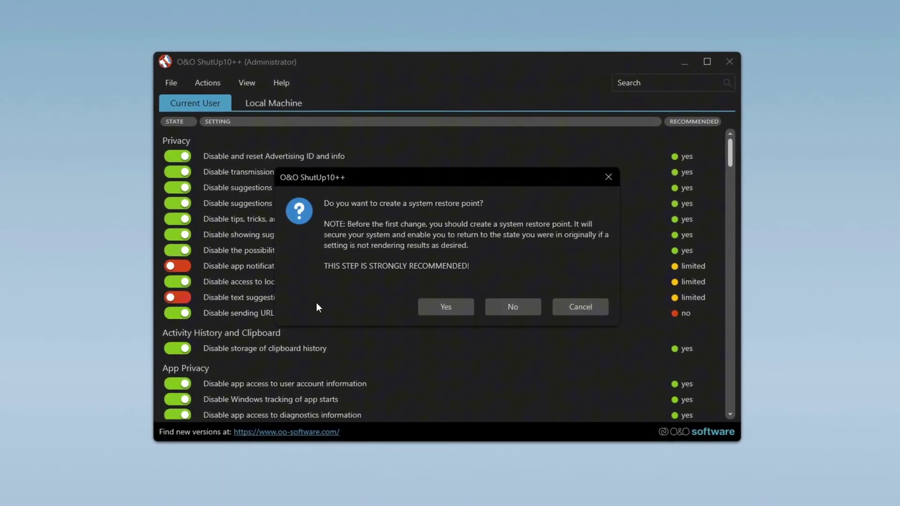
click(520, 310)
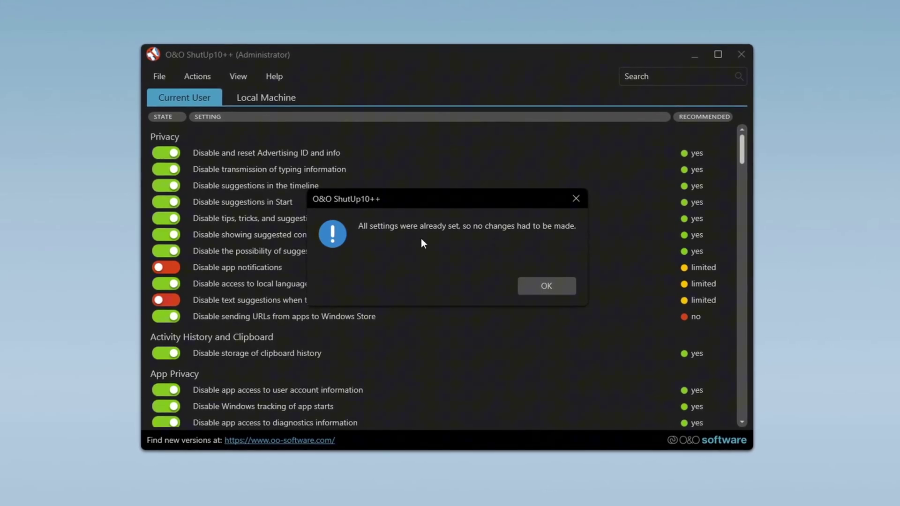
click(547, 286)
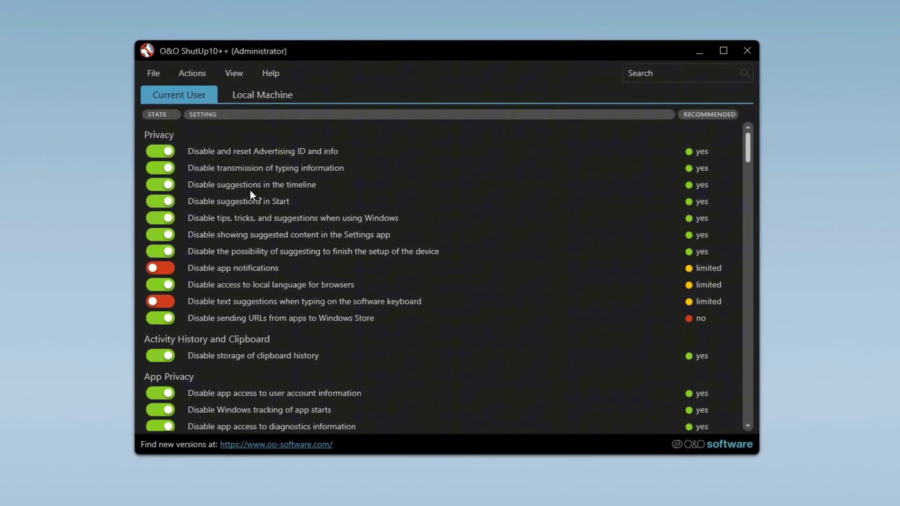
scroll(238, 213, down, 3)
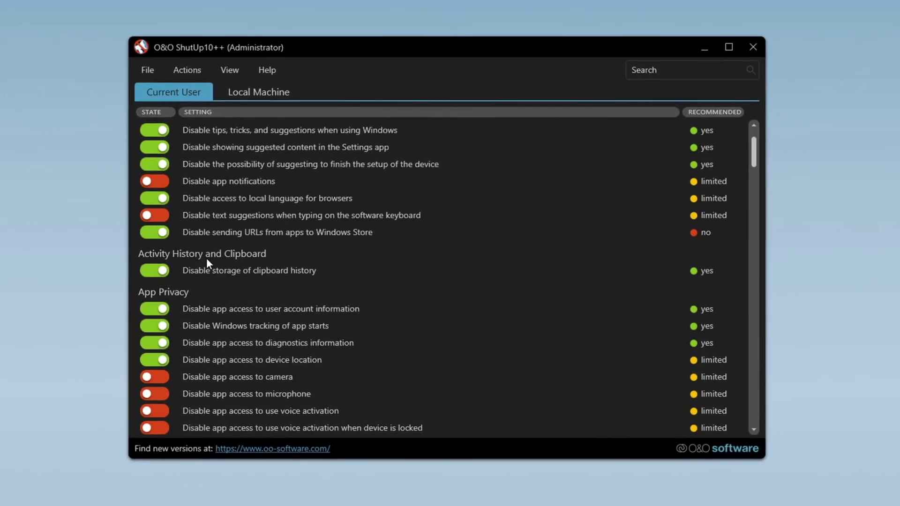
click(184, 67)
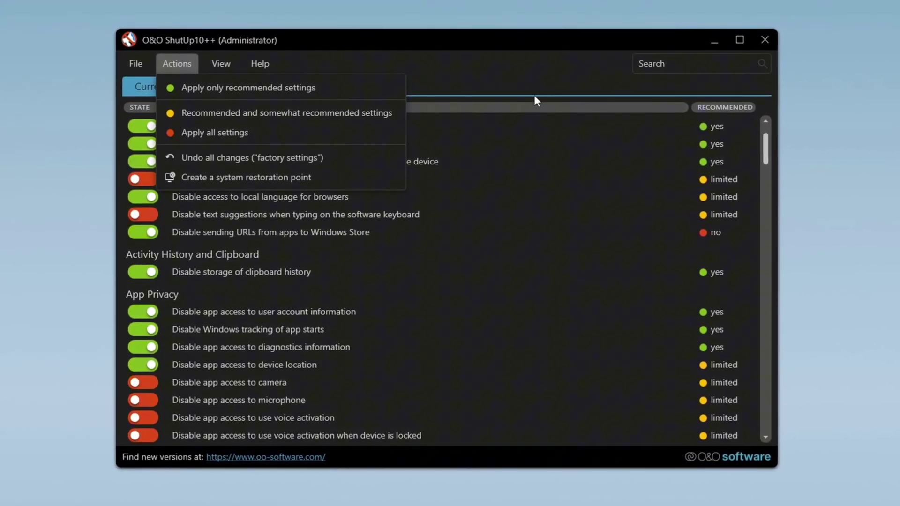
click(539, 88)
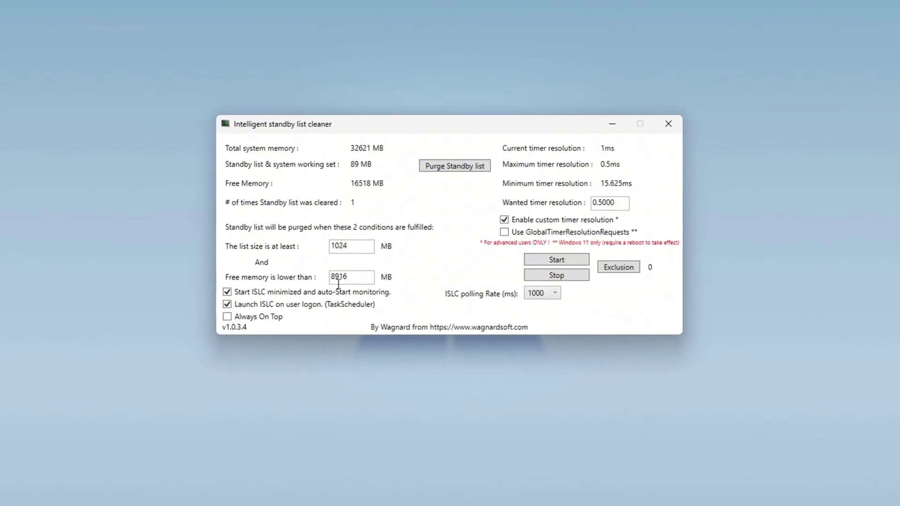
Keep ISLC polling at 1000 ms, start monitoring and purge the standby list.
double_click(339, 277)
text(16000)
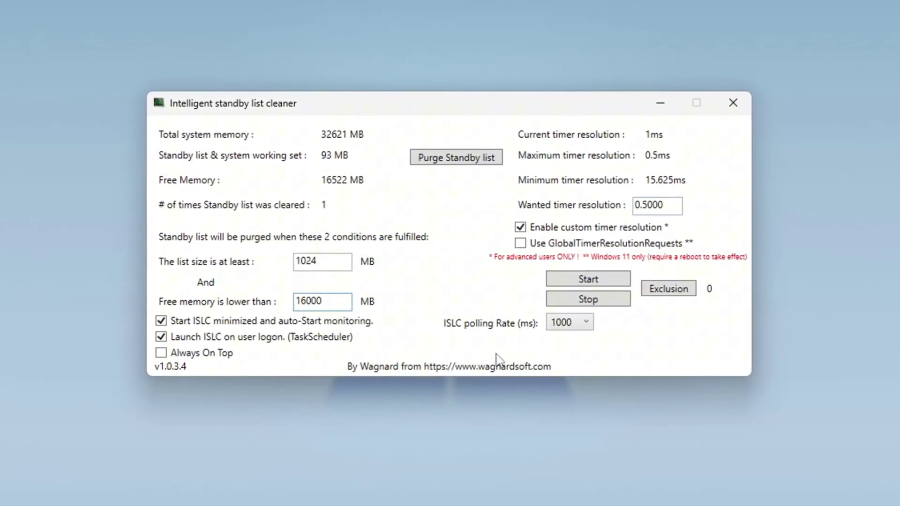
click(571, 323)
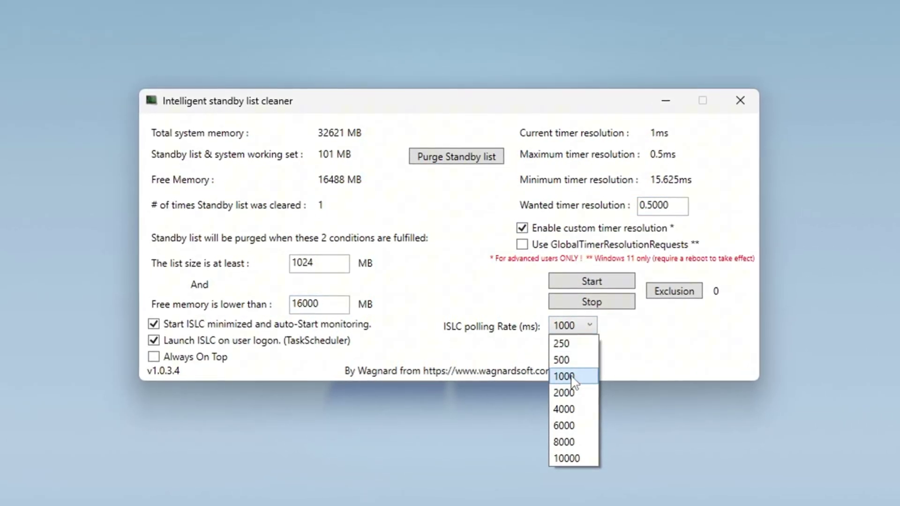
click(573, 378)
click(582, 326)
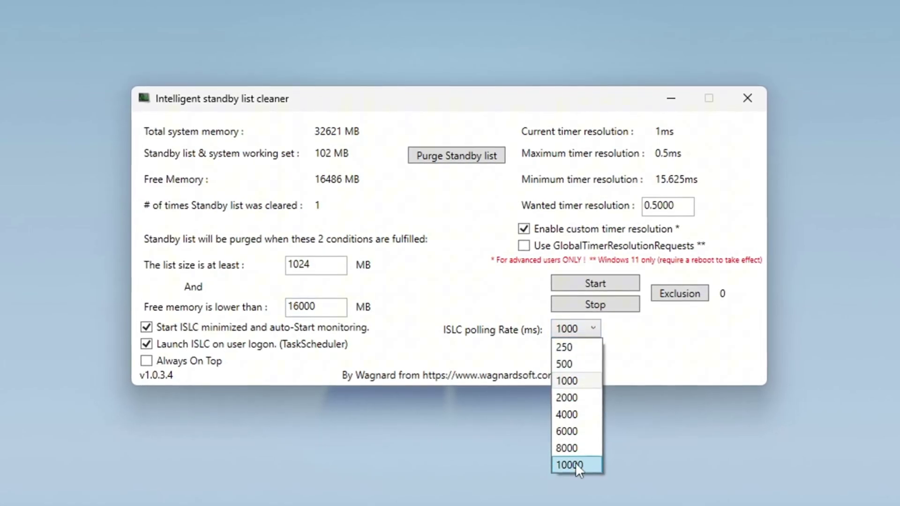
click(569, 380)
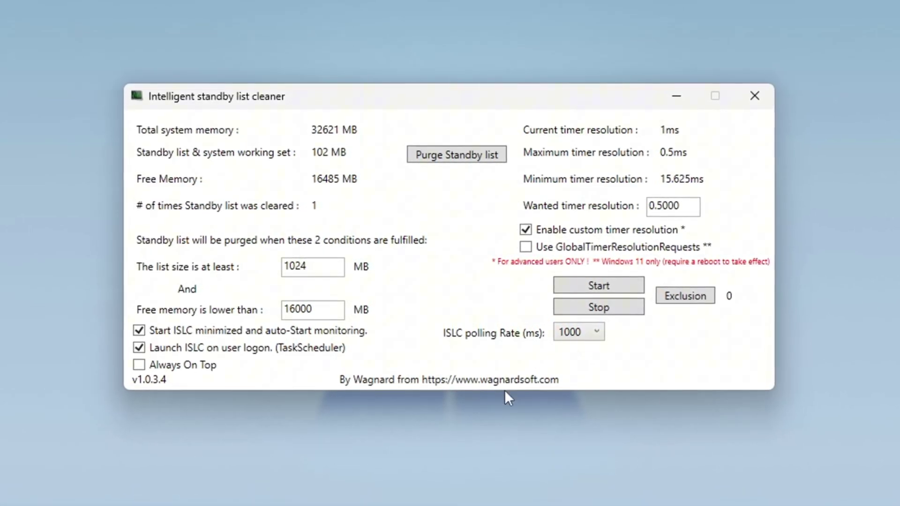
click(608, 288)
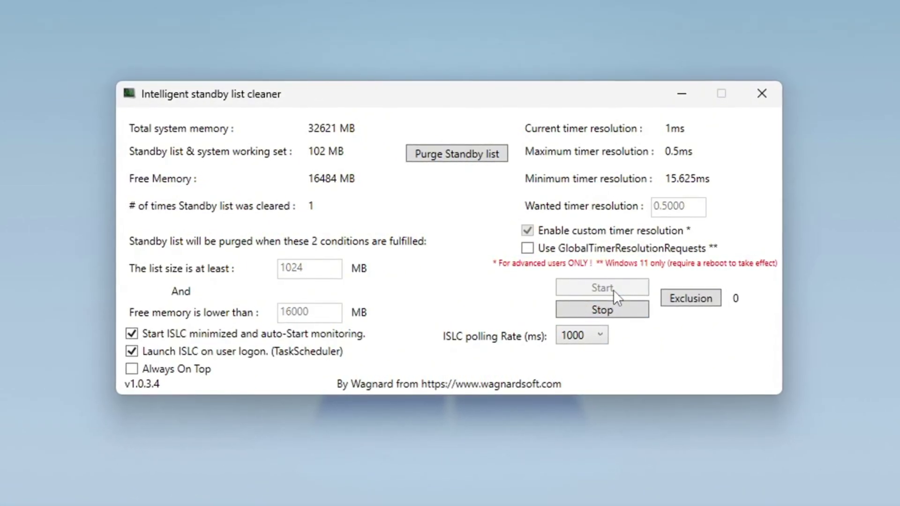
click(466, 152)
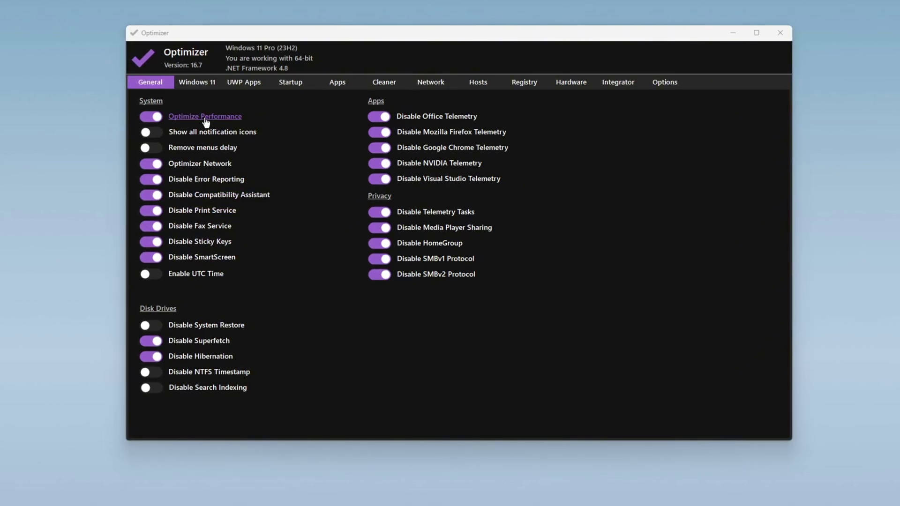
Switch on Show all notification icons on Optimizer's General tab.
click(212, 134)
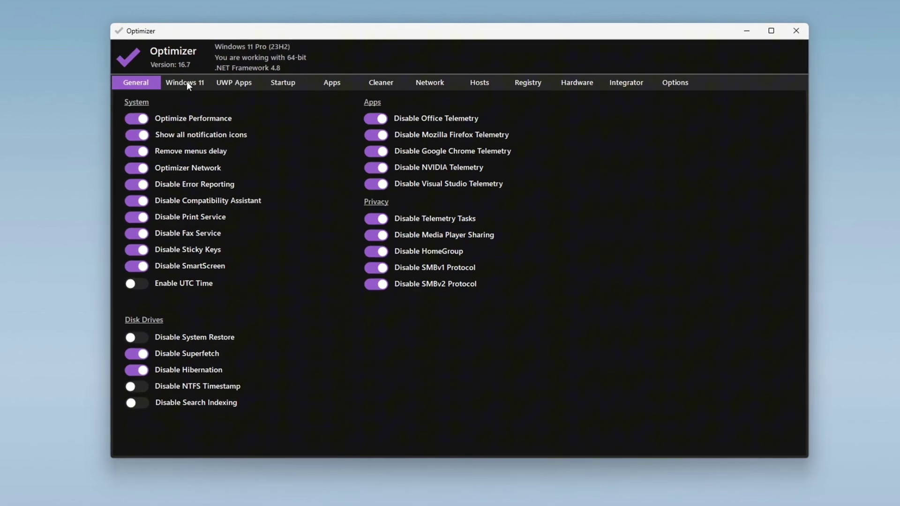
On the Windows 11 page, disable Edge Discover and Sensor Services.
click(186, 83)
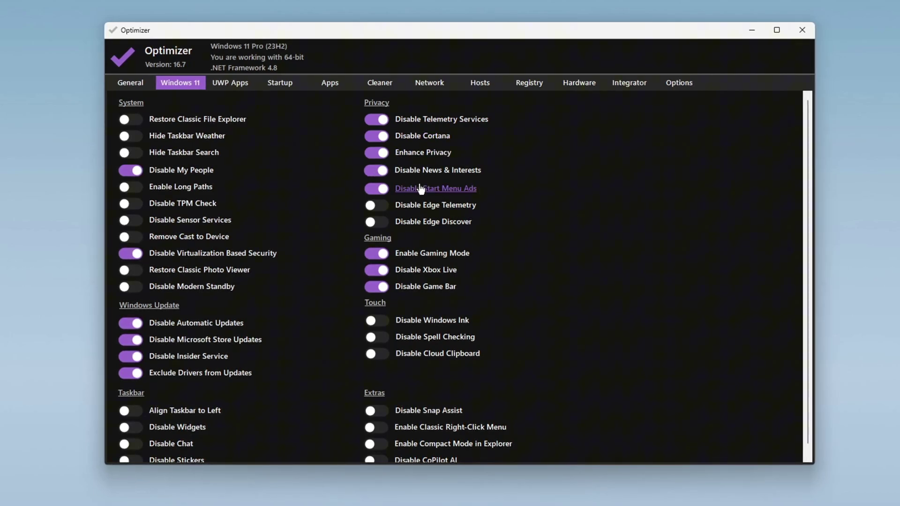
click(380, 223)
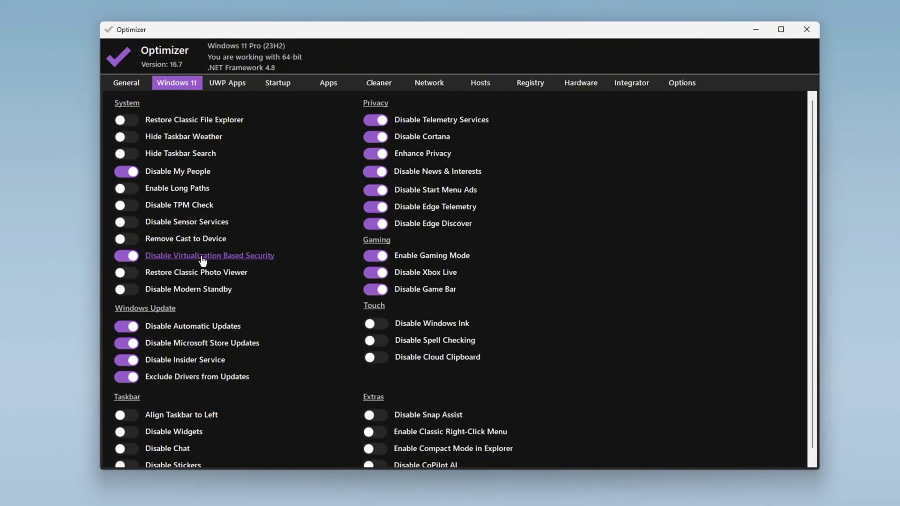
click(184, 222)
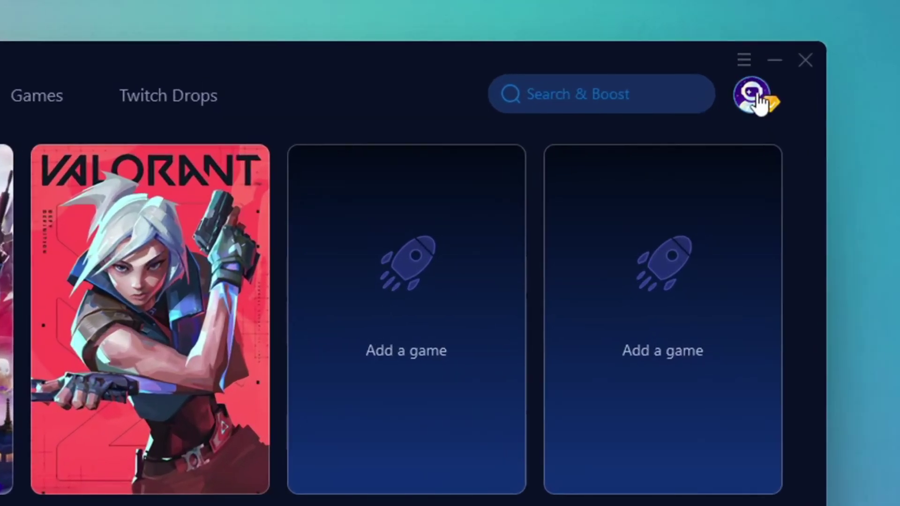
Browse the profile and Games catalogue, then start boosting Fortnite from Home.
click(753, 95)
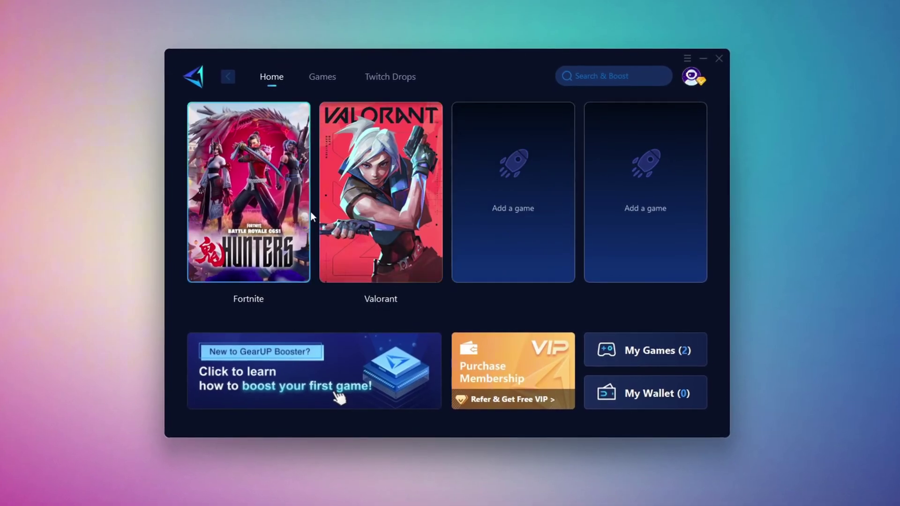
click(323, 79)
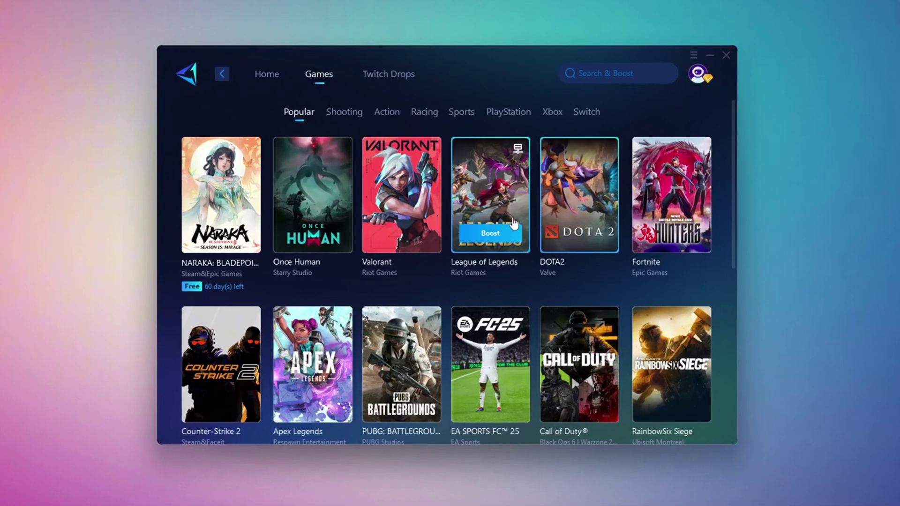
scroll(492, 203, down, 5)
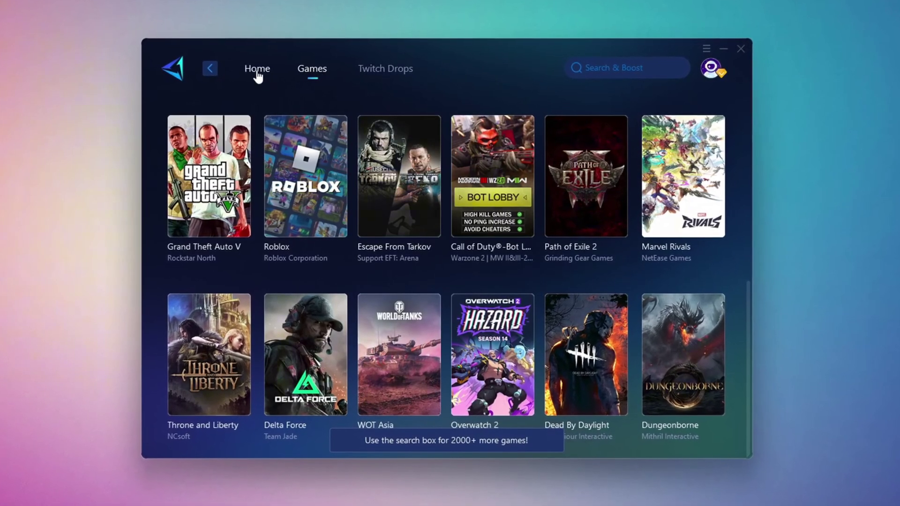
click(257, 70)
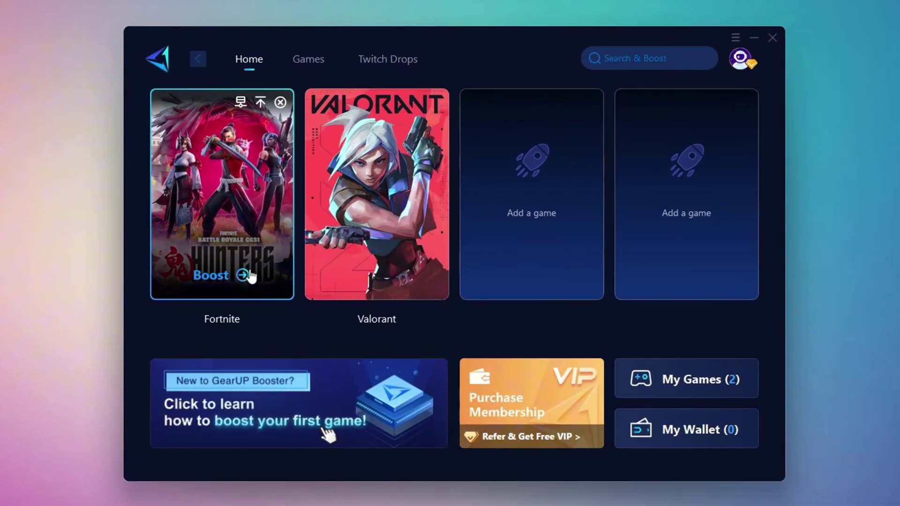
click(213, 276)
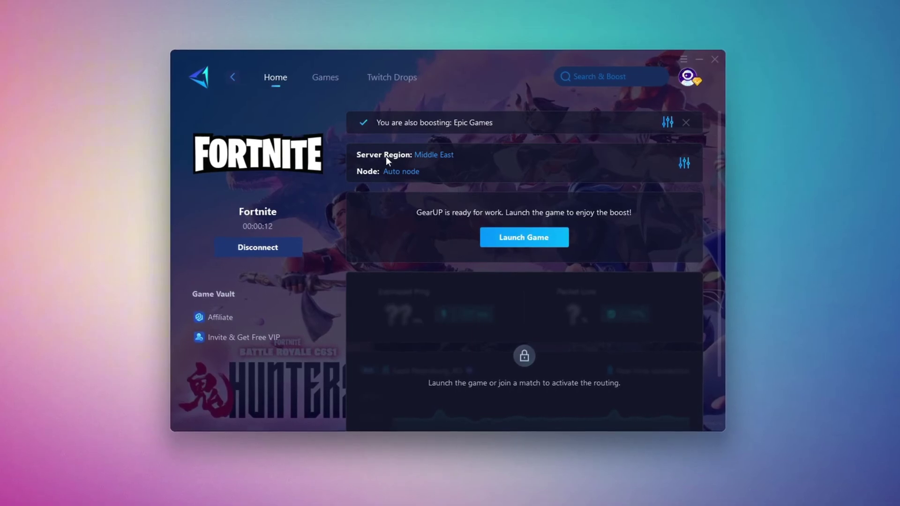
Keep Middle East region and Auto node for Fortnite, then close GearUP Booster.
click(434, 156)
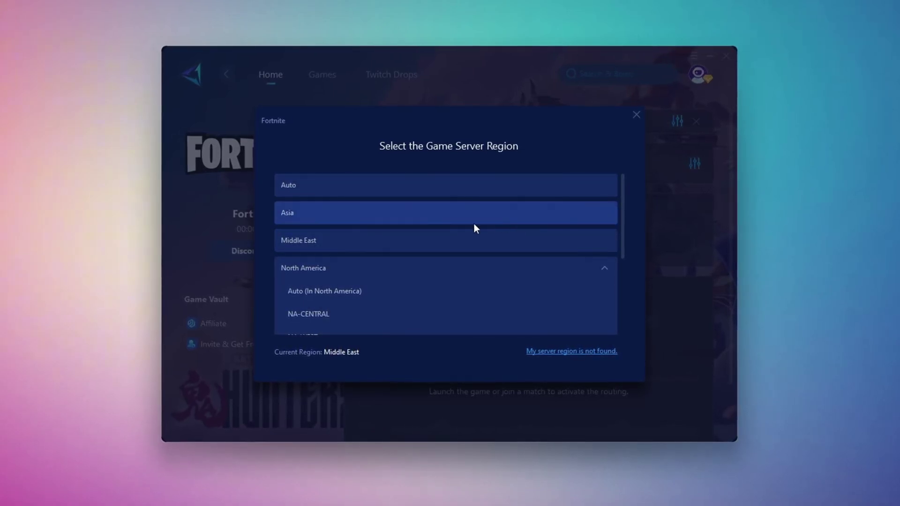
click(637, 116)
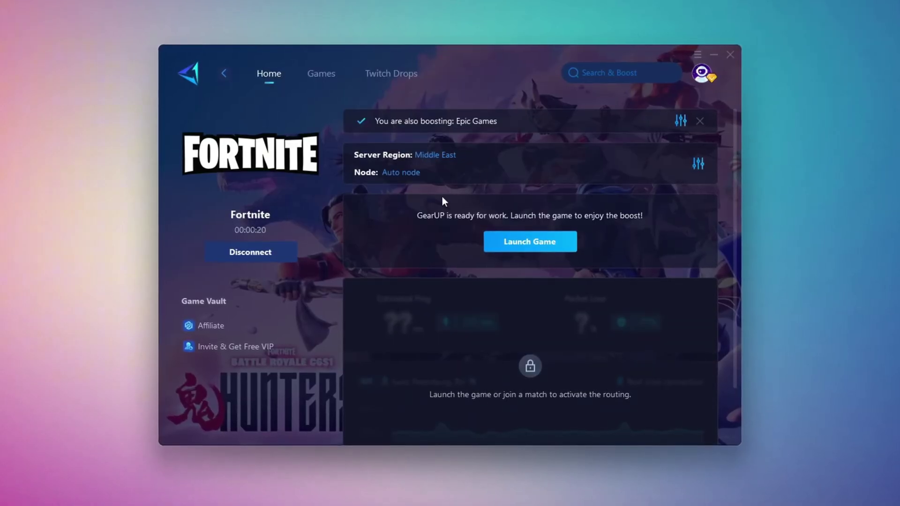
click(400, 174)
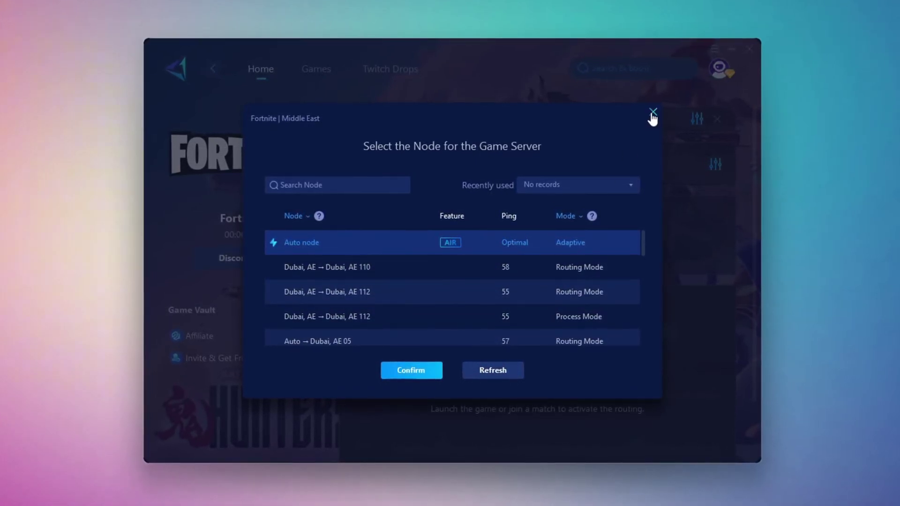
click(649, 113)
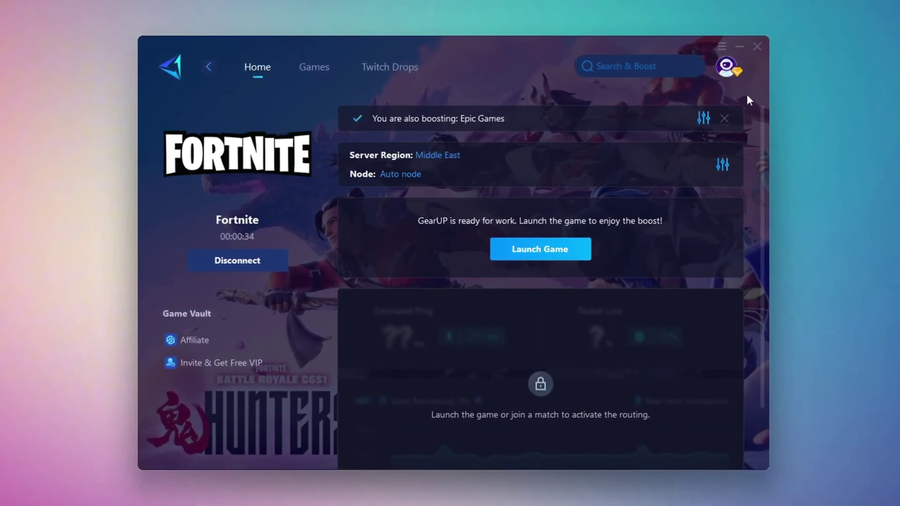
click(758, 48)
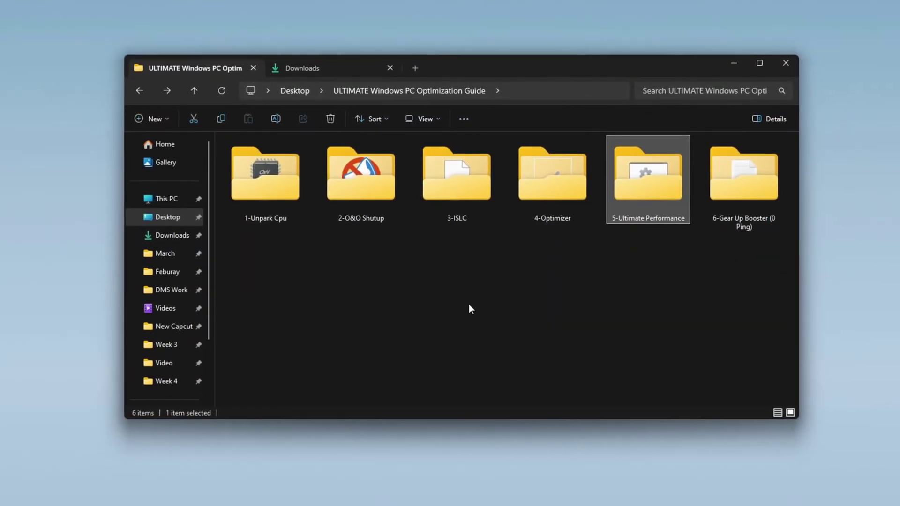
Open Windows Power Options from search to list the available power plans.
key(super)
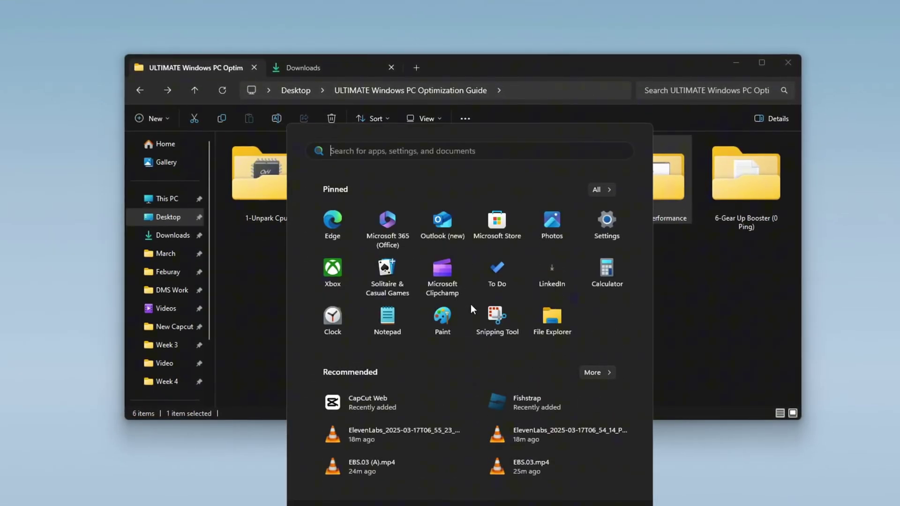
text(powe)
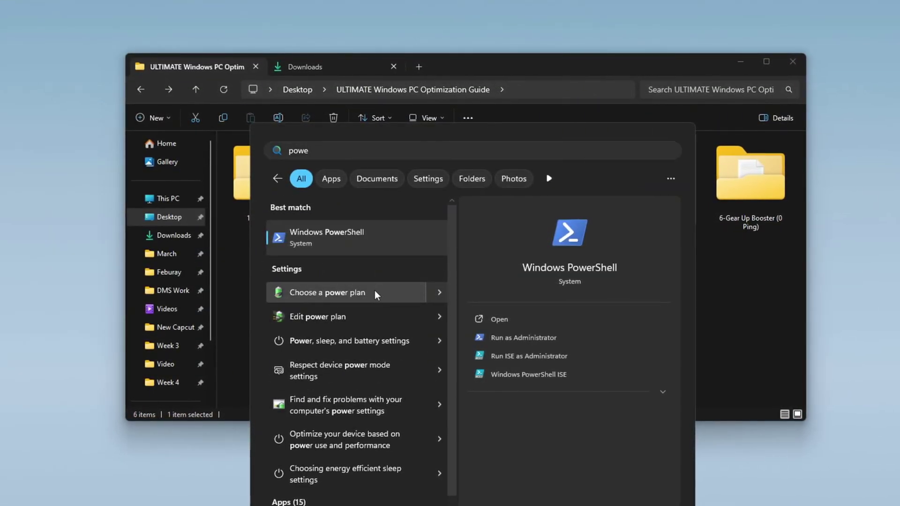
click(374, 291)
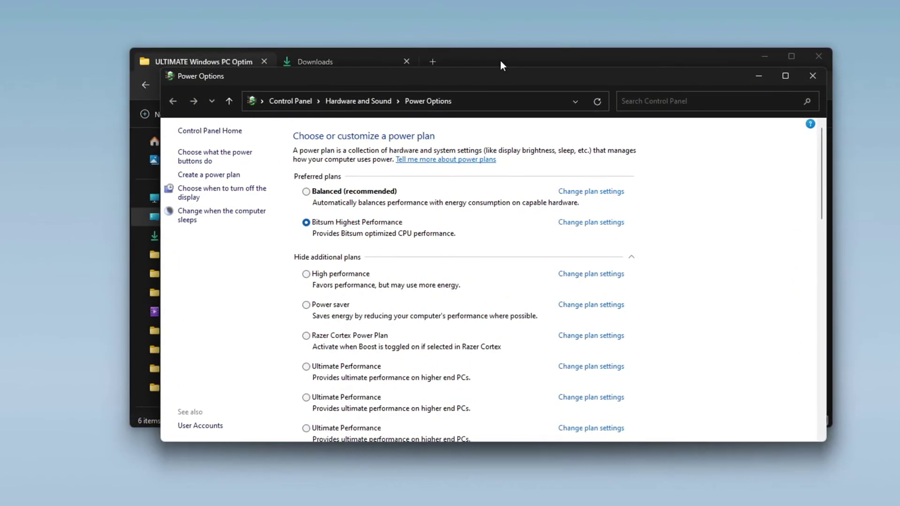
Run the .bat script in the 5-Ultimate Performance folder and confirm the plan is active in Power Options.
click(500, 61)
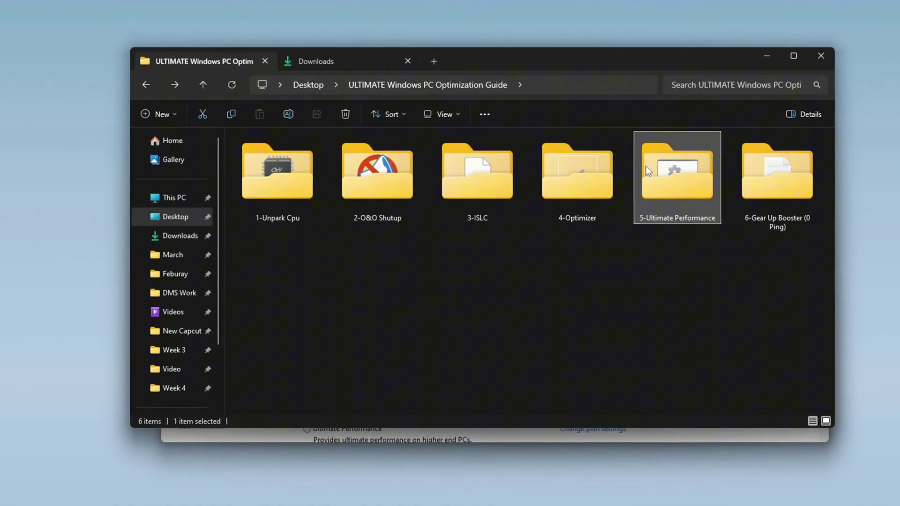
double_click(675, 172)
click(307, 157)
right_click(315, 157)
click(362, 235)
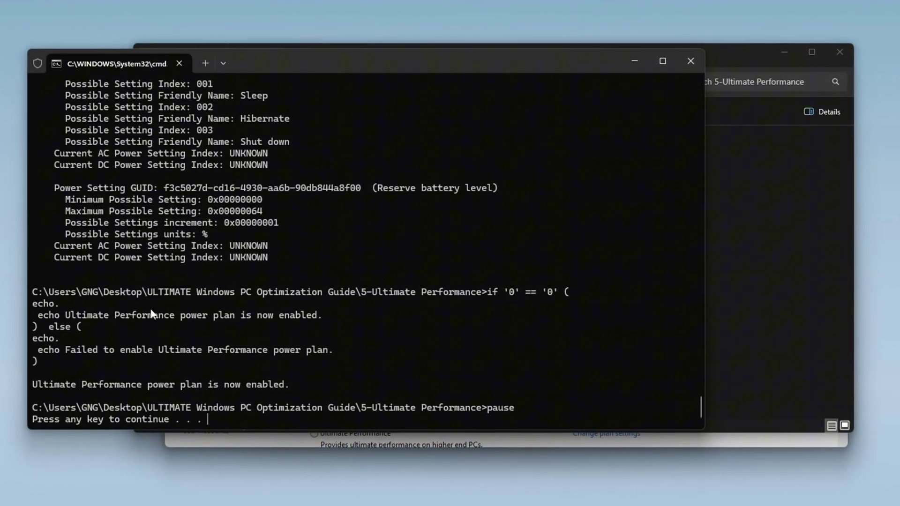
click(800, 492)
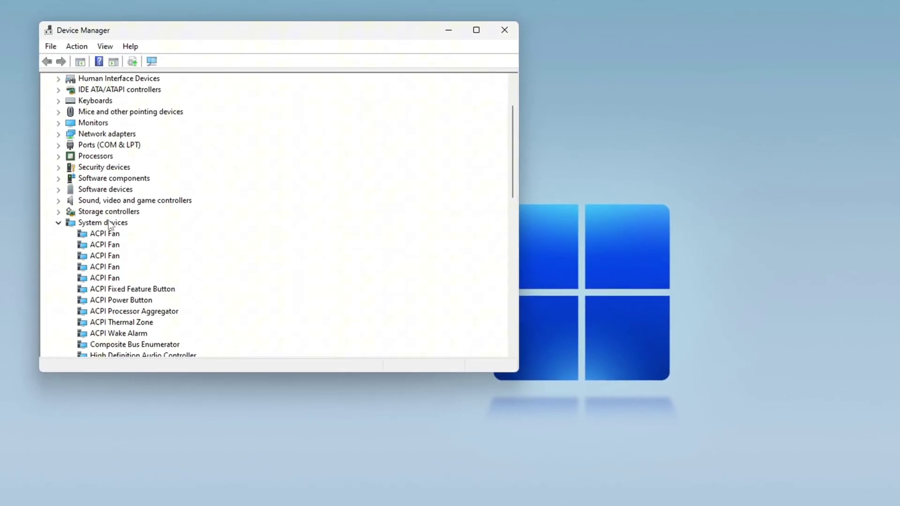
scroll(106, 238, down, 3)
Check the High precision event timer under System devices is disabled, leaving it so.
click(88, 283)
right_click(133, 298)
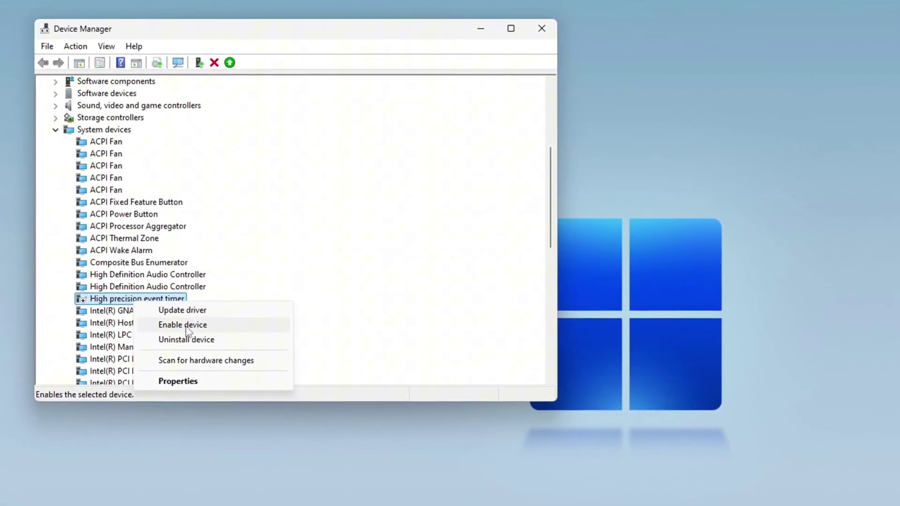
click(116, 304)
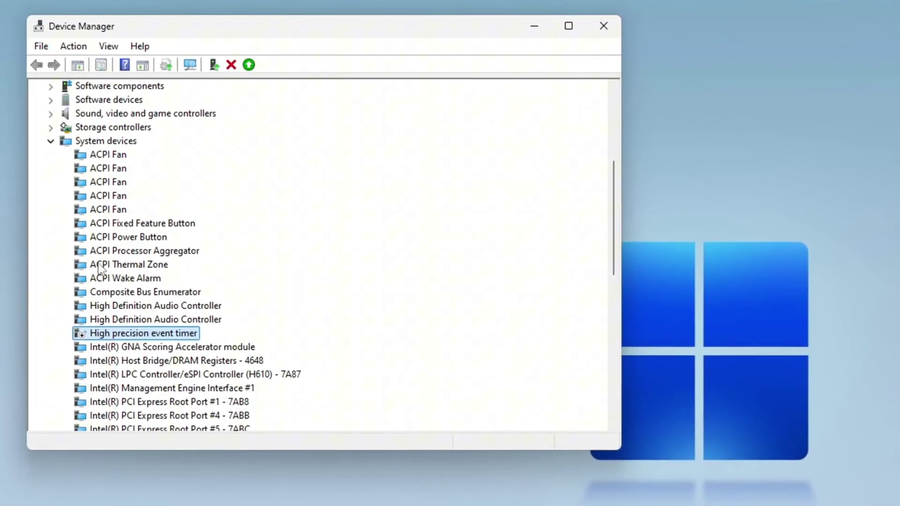
scroll(248, 322, down, 2)
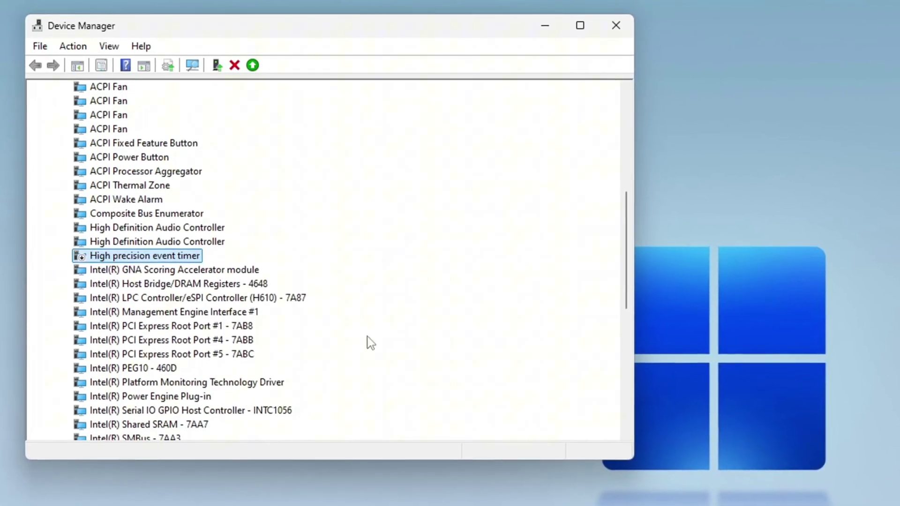